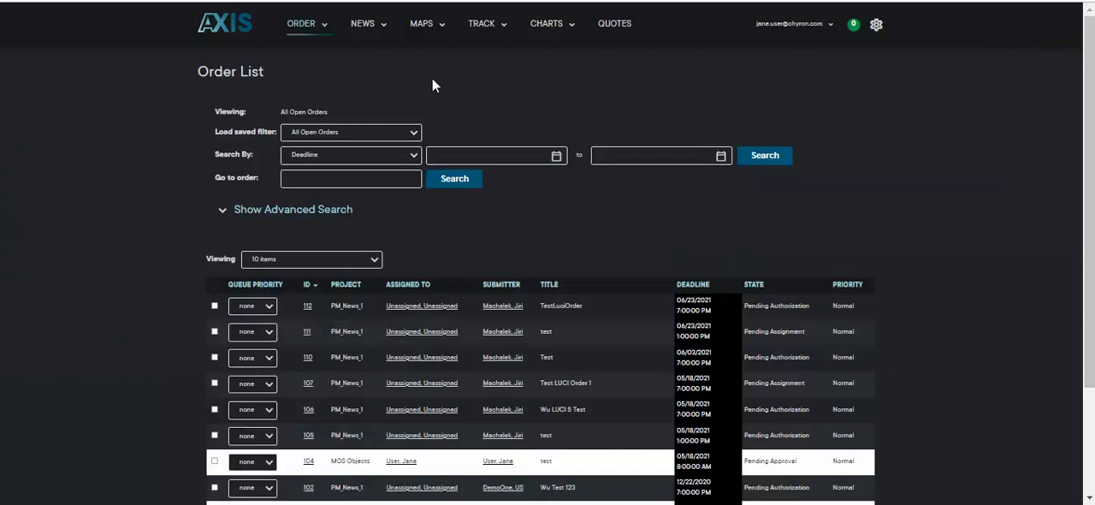
- Search the Track asset library across all projects for "CDC Guidelines"
click(505, 31)
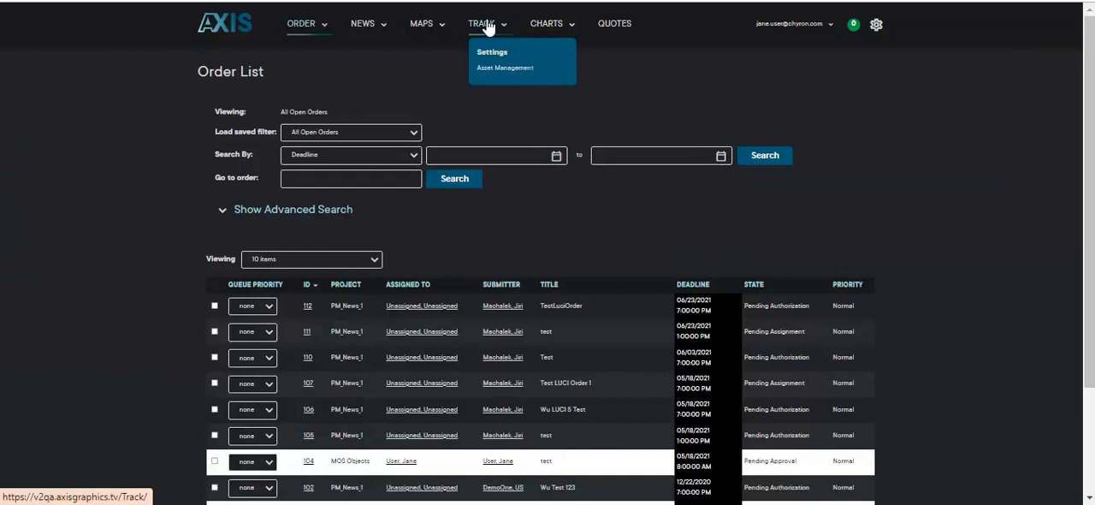
click(486, 26)
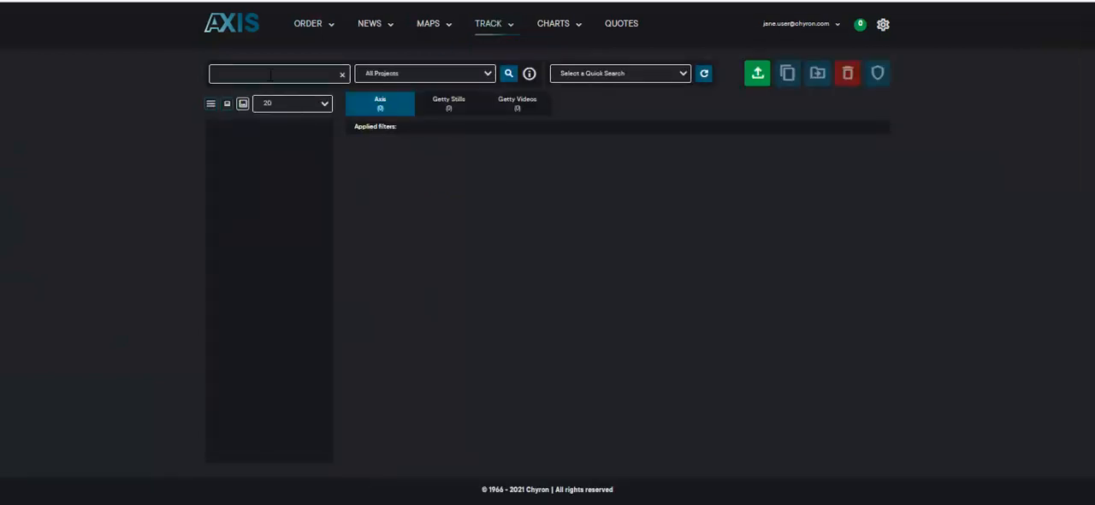
text(CDC Guidelines)
key(Return)
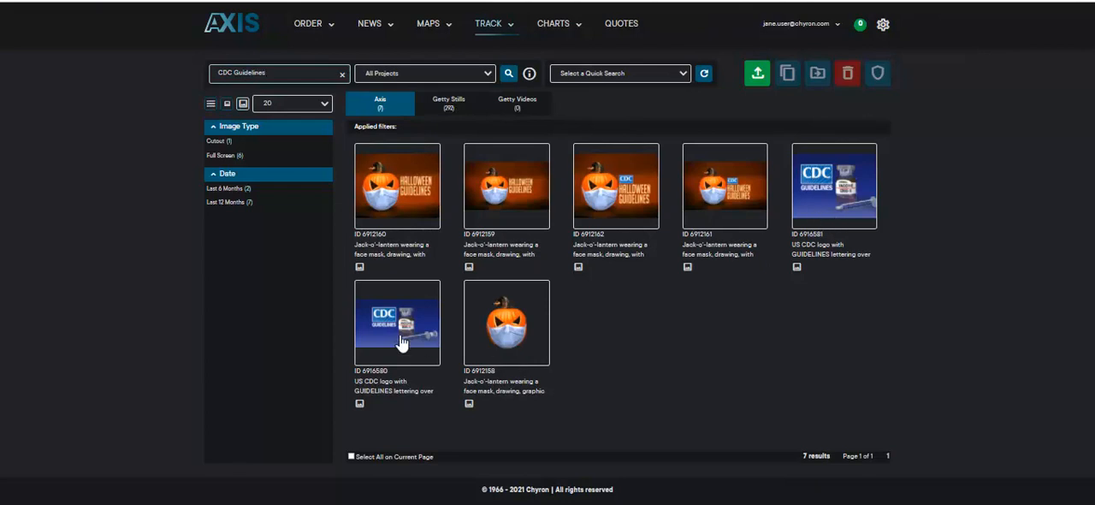
- Create a new order with the title "CDC Changes Guidelines"
click(315, 28)
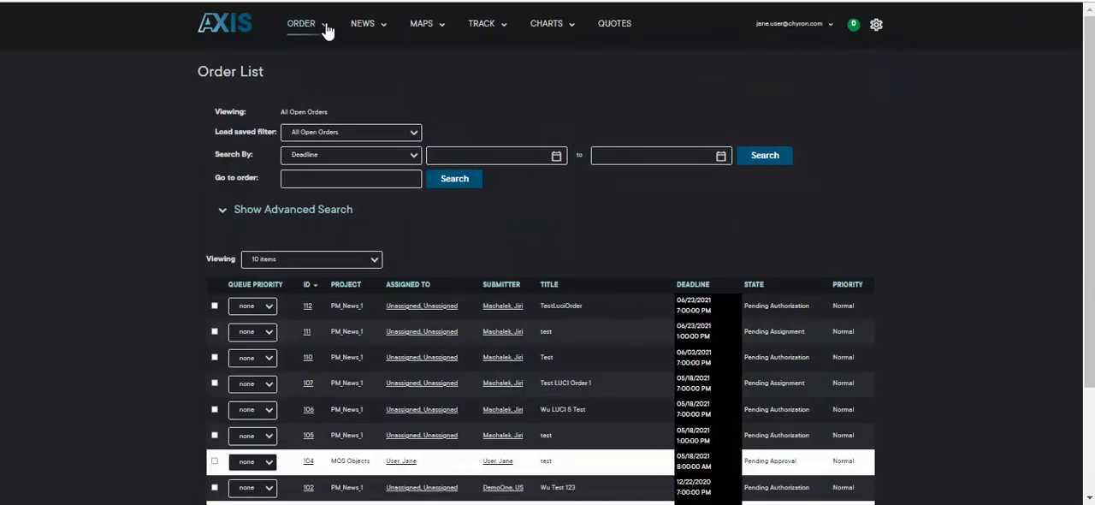
click(326, 26)
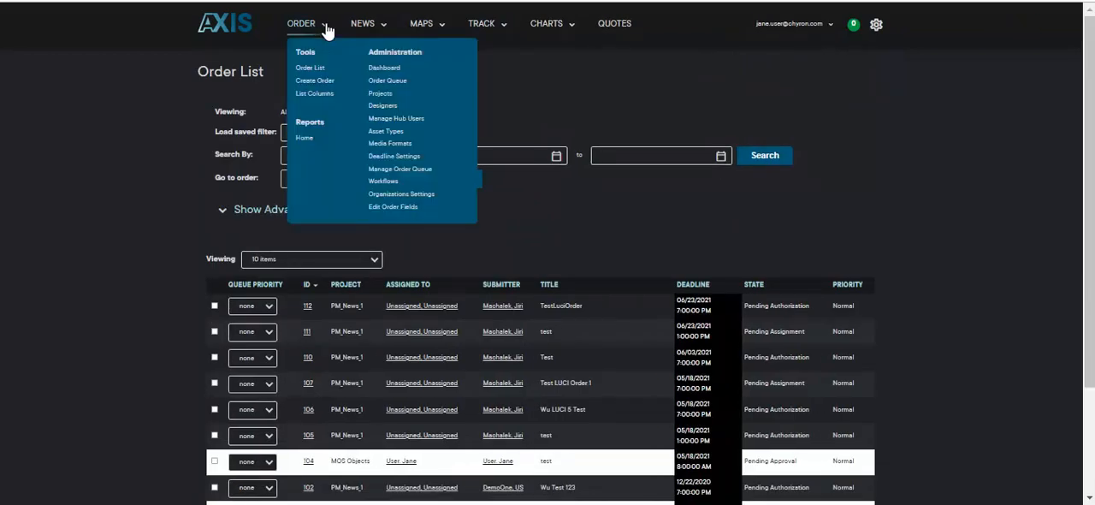
click(314, 83)
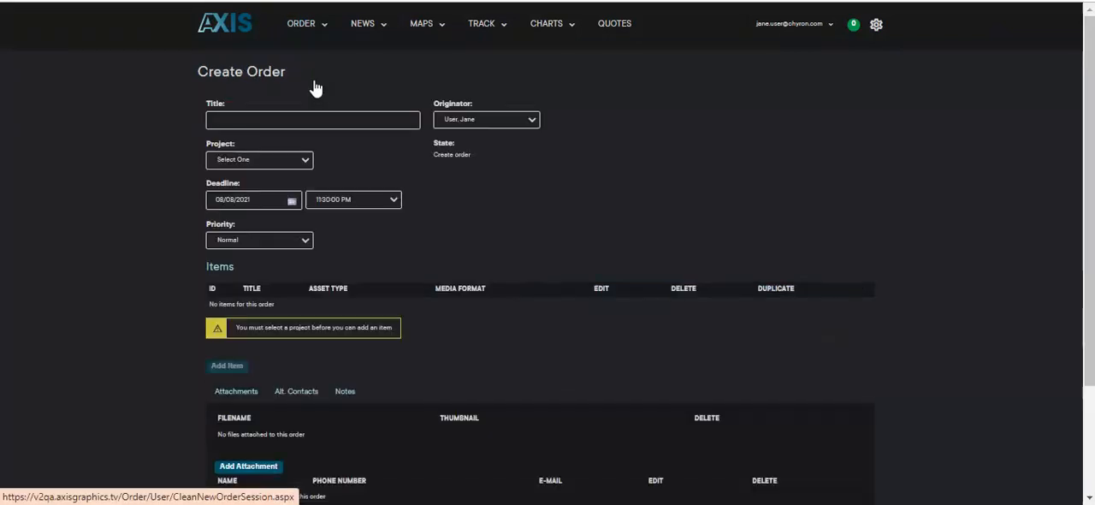
click(264, 120)
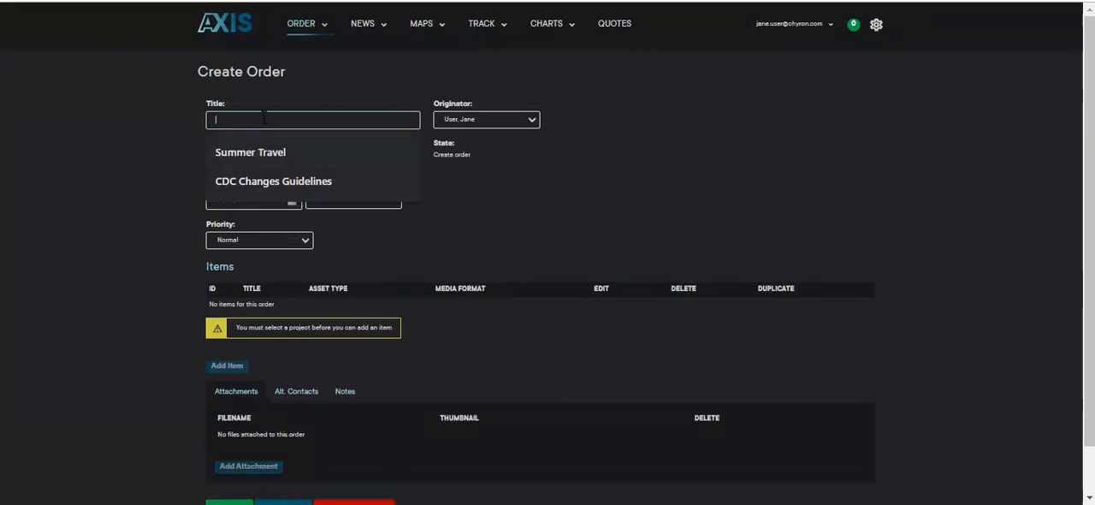
click(268, 180)
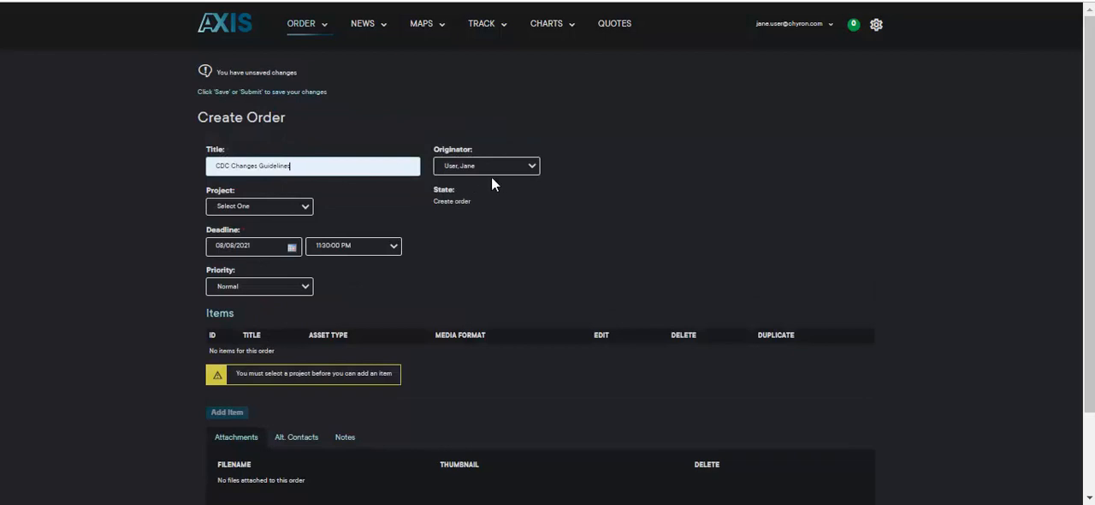
- Set the order's project to MOS Objects and its deadline time to 11:00:00 AM, keeping the Normal priority
click(292, 205)
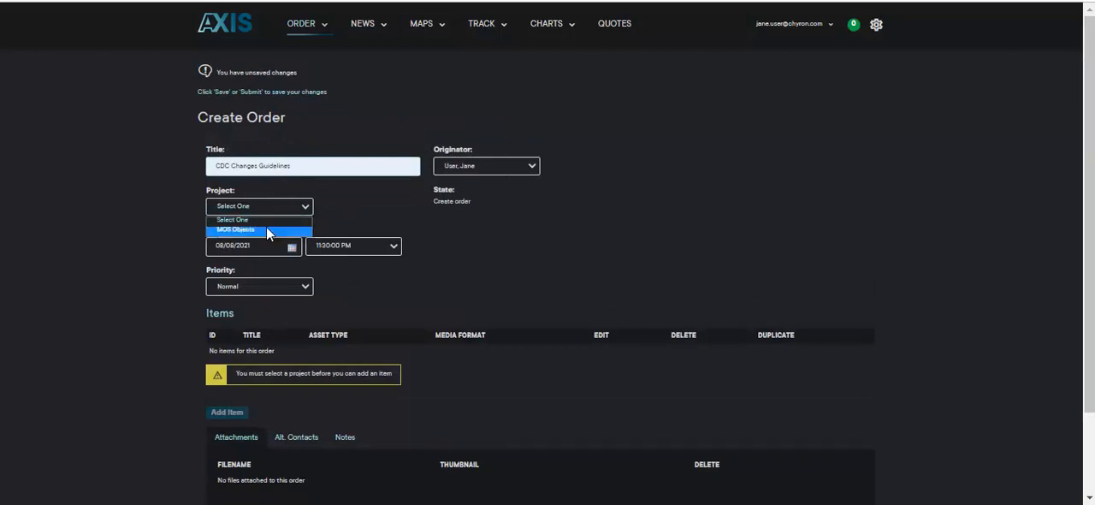
click(266, 228)
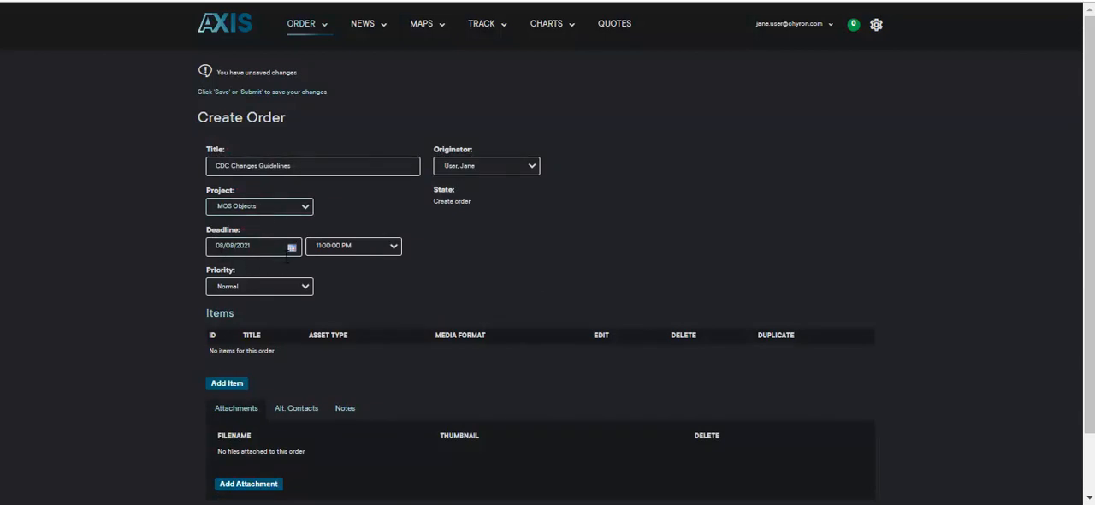
click(392, 250)
drag(397, 398, 391, 333)
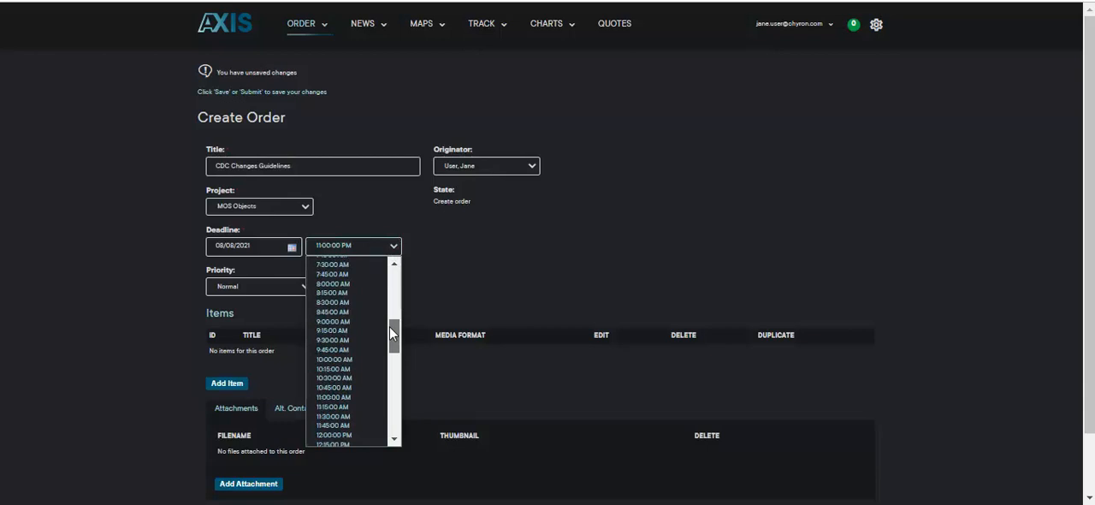
click(353, 397)
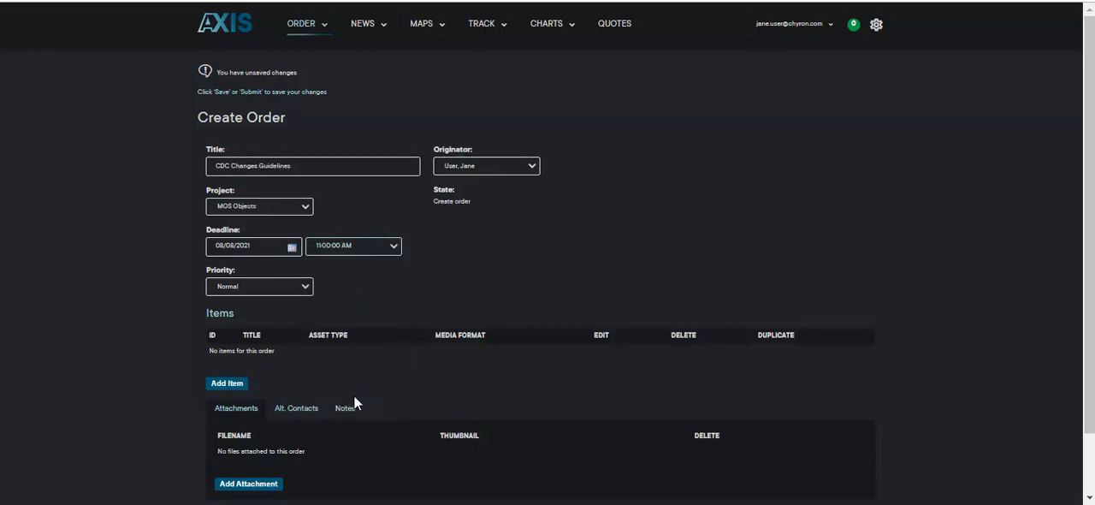
click(300, 291)
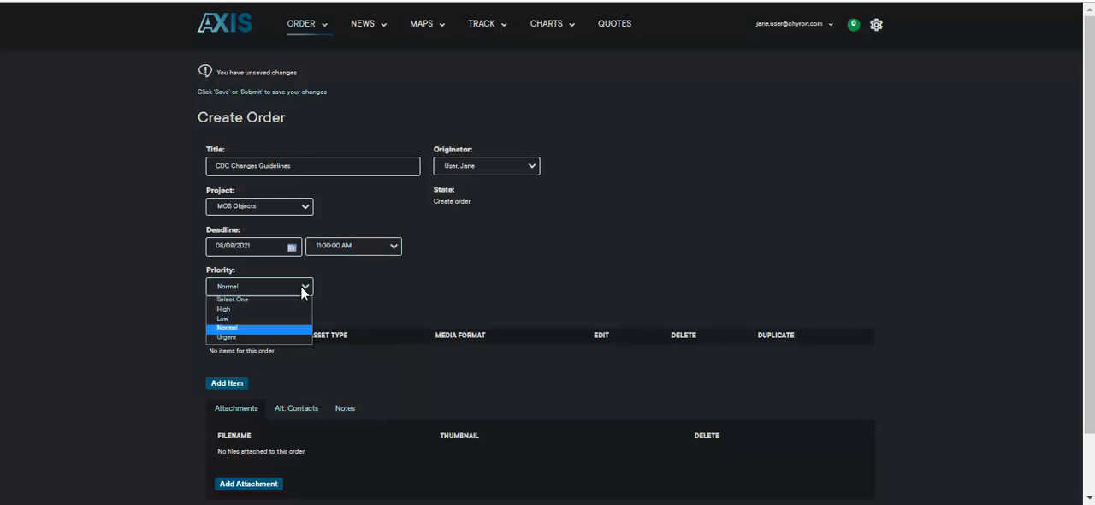
click(302, 291)
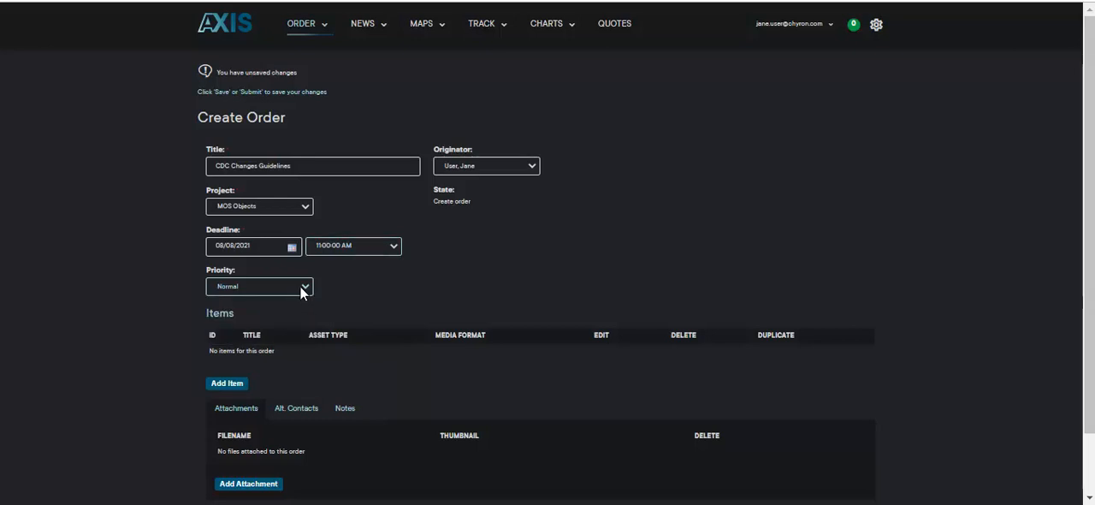
- Start a new order item with asset type Rundown Still and the title "CDC Guidelines"
click(226, 385)
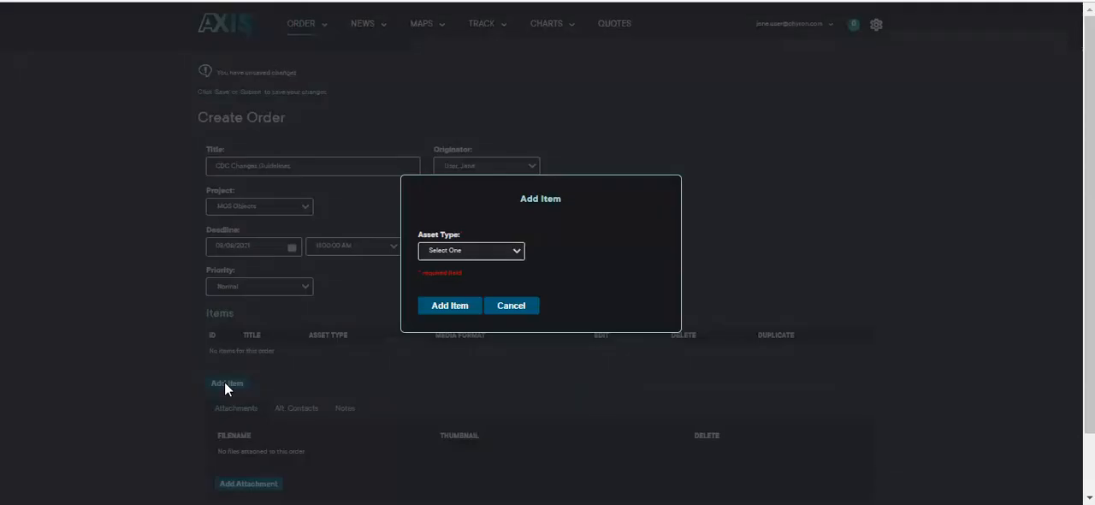
click(516, 251)
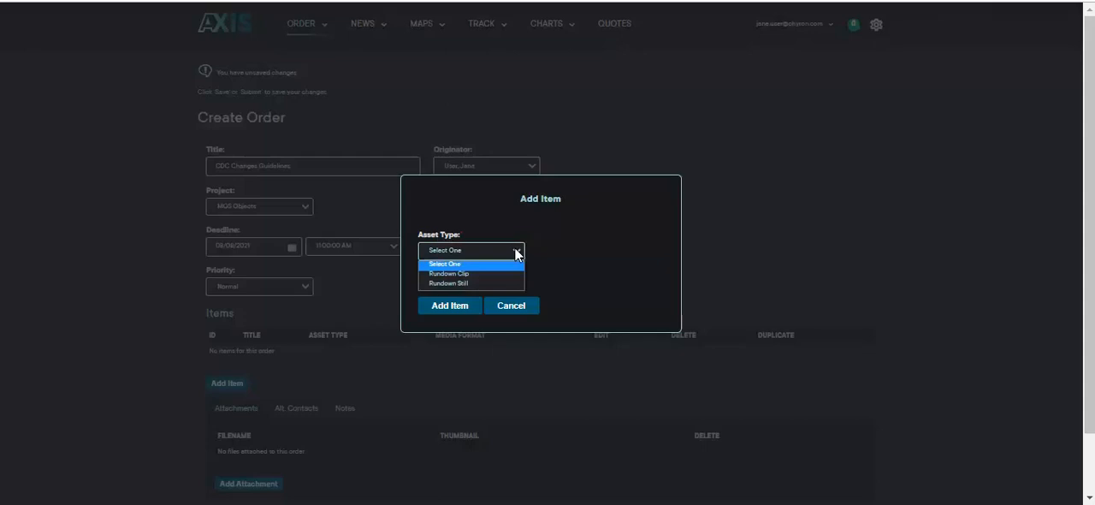
click(475, 282)
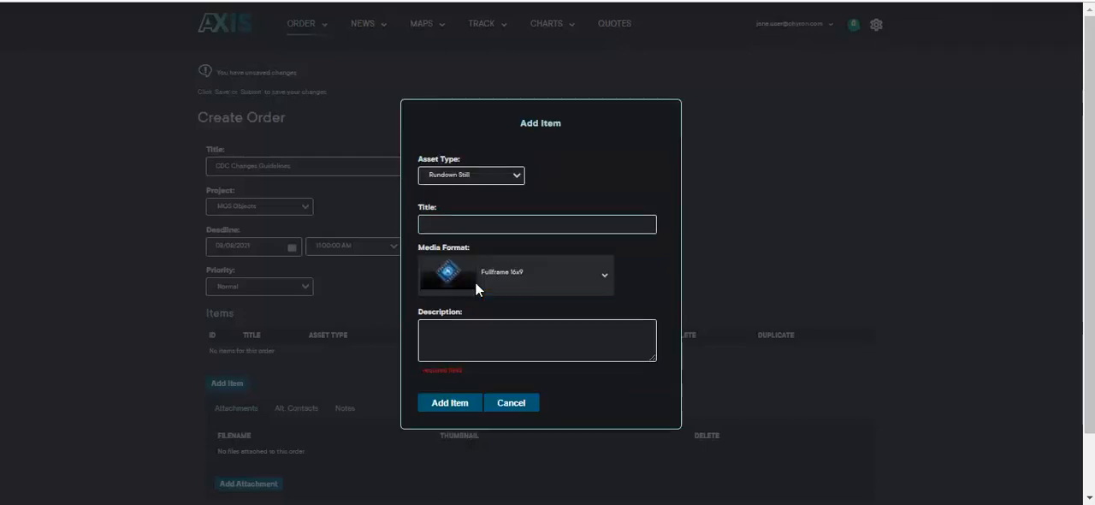
click(444, 222)
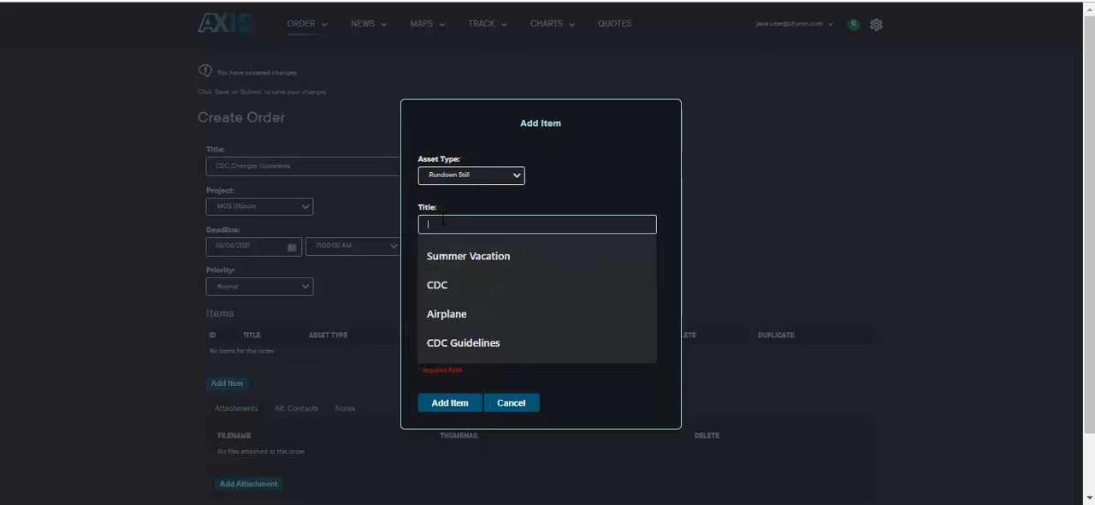
text(c)
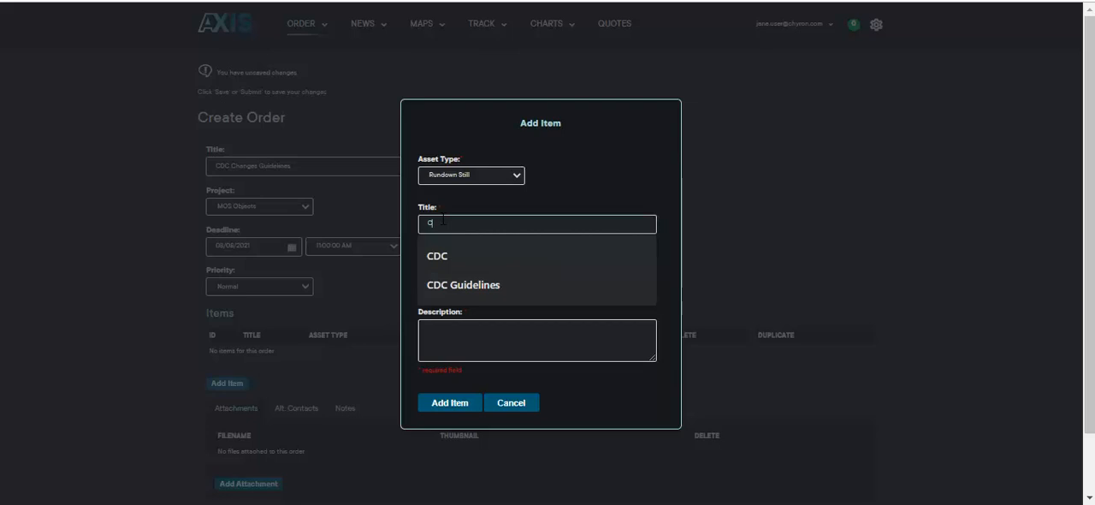
click(474, 283)
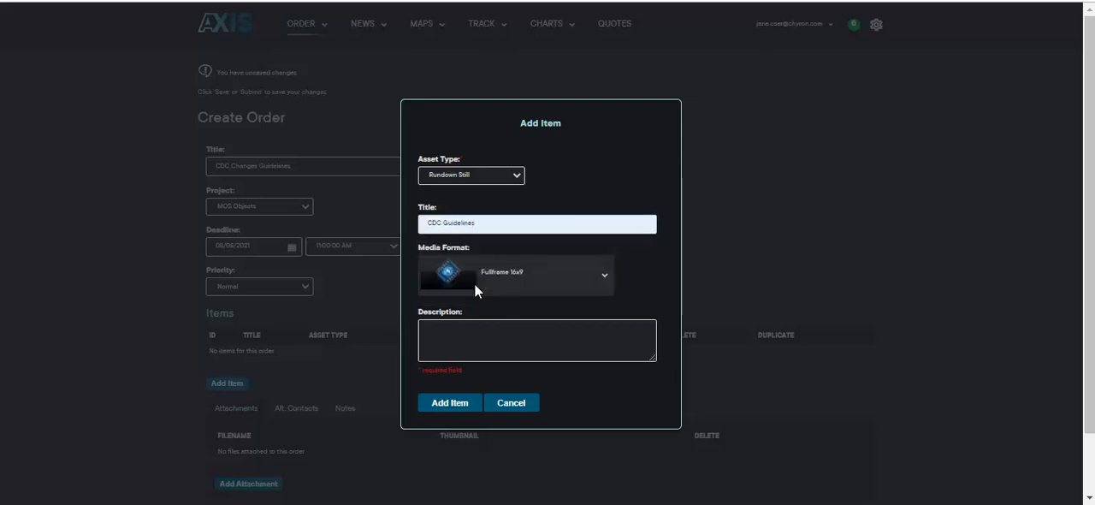
- Describe the item as "Maybe a mask or cdc press conference?" and add it to the order
click(428, 330)
text(Maybe a mask or c)
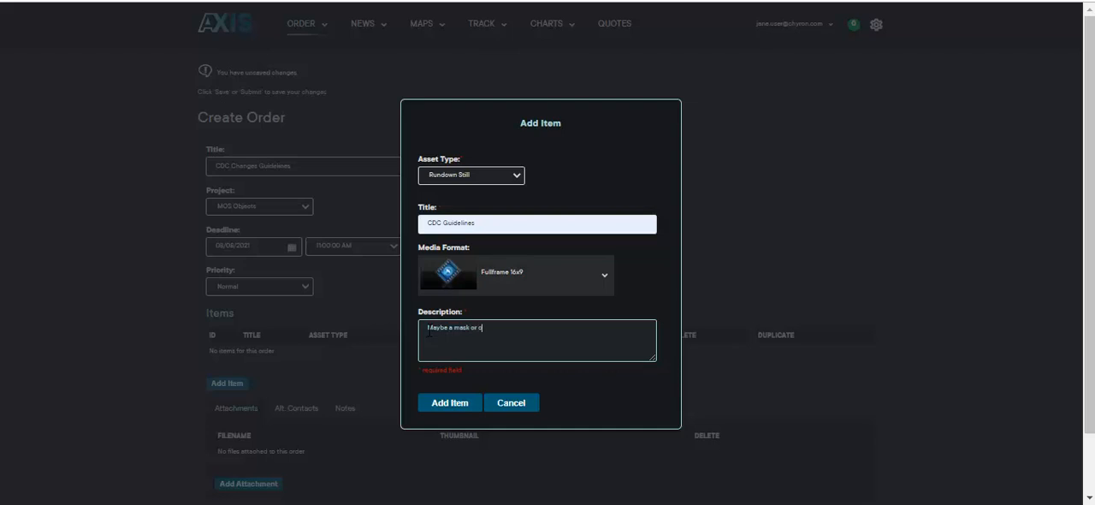
text(dc press conference?)
click(453, 404)
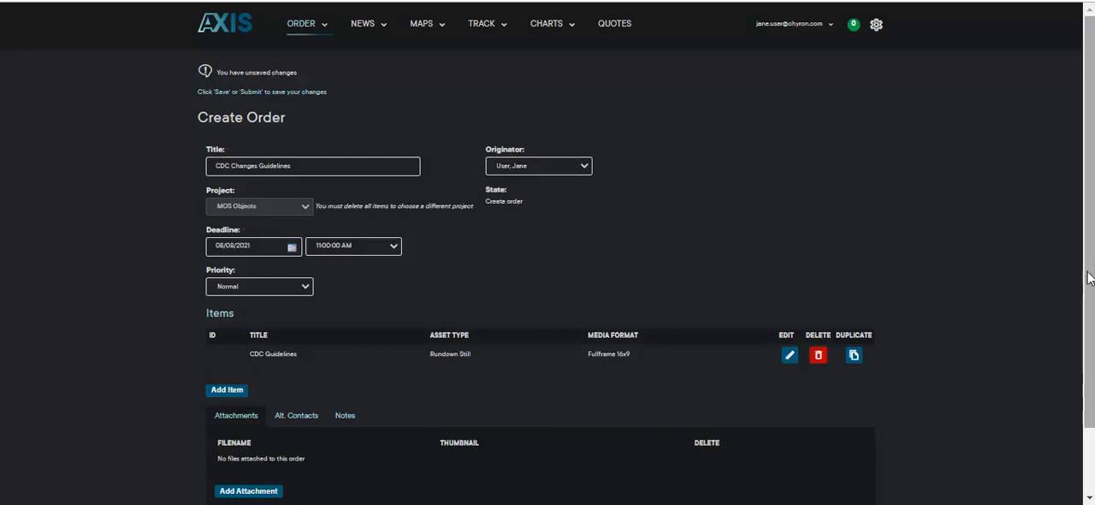
- Submit the CDC Changes Guidelines order
drag(1085, 255, 1084, 366)
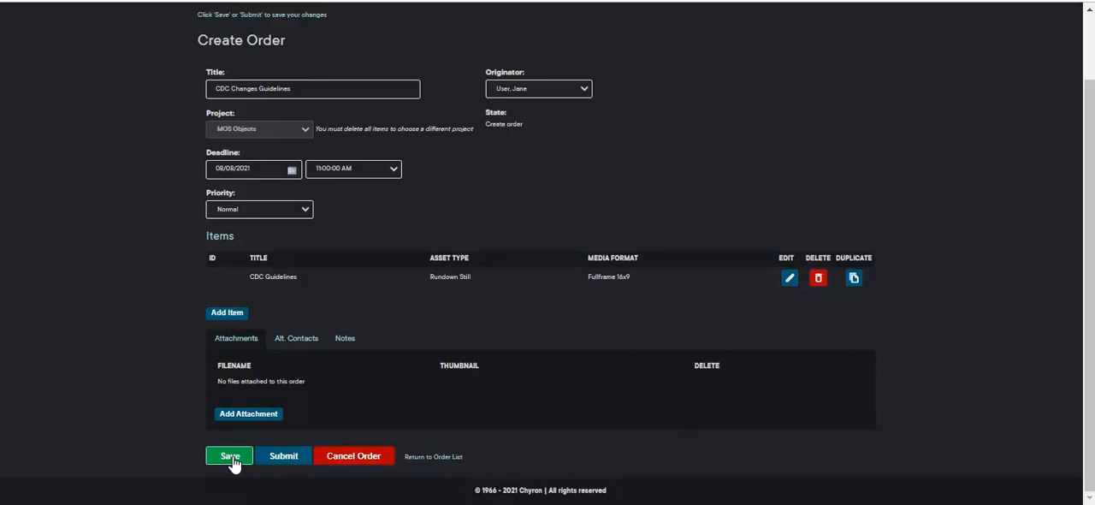
click(284, 462)
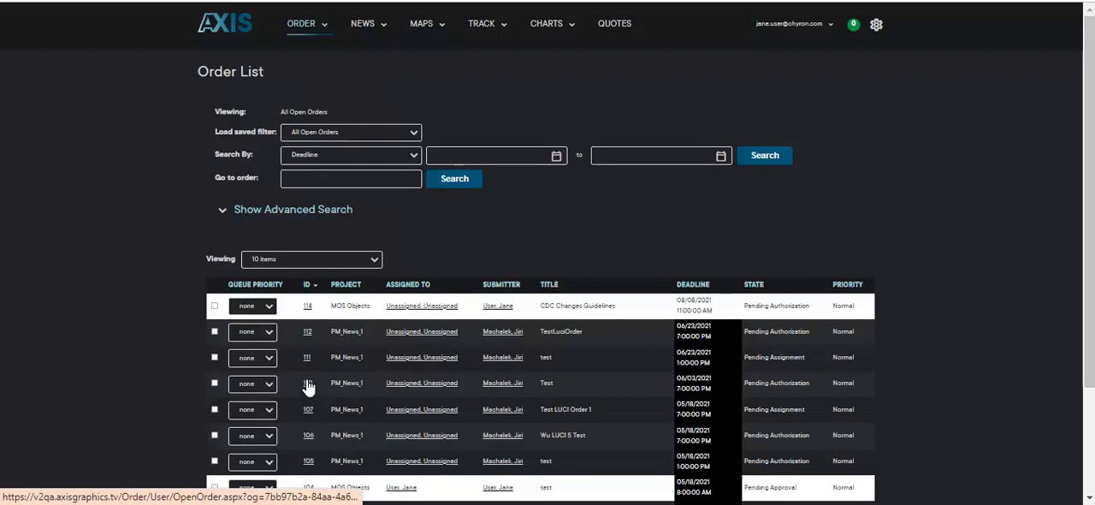
- View the originator's user information in the submitted CDC Changes Guidelines order and approve the order
click(308, 306)
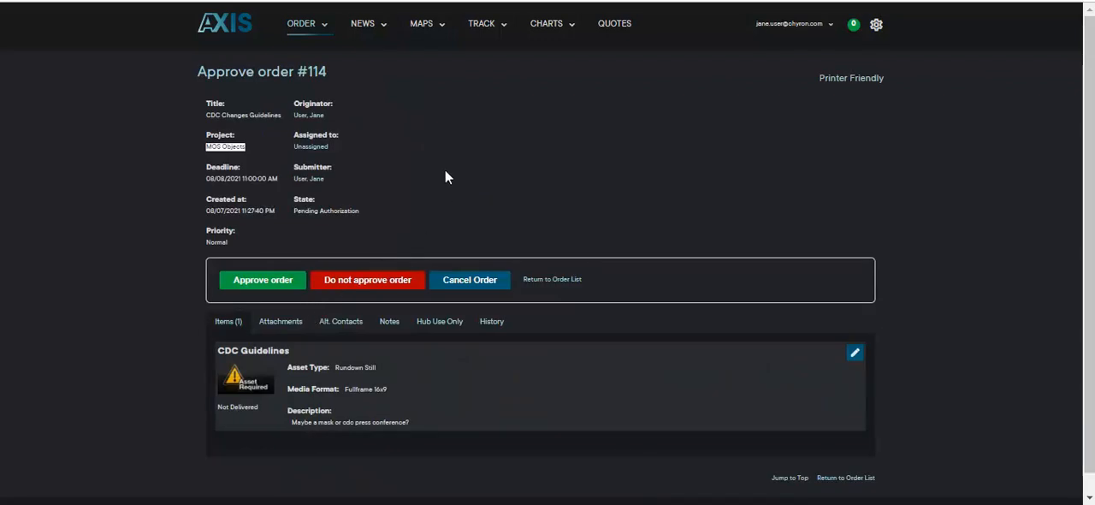
click(306, 119)
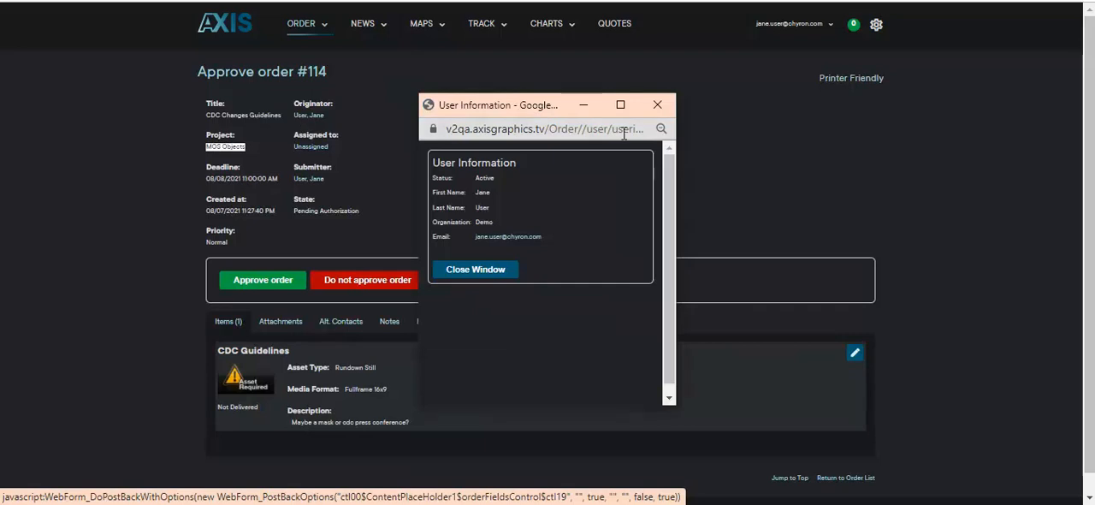
click(658, 105)
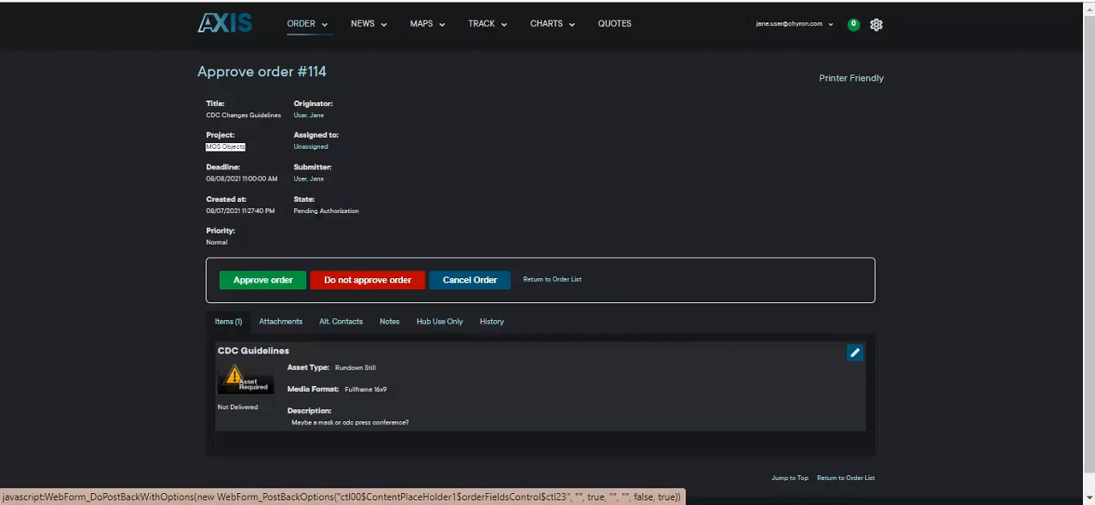
click(261, 280)
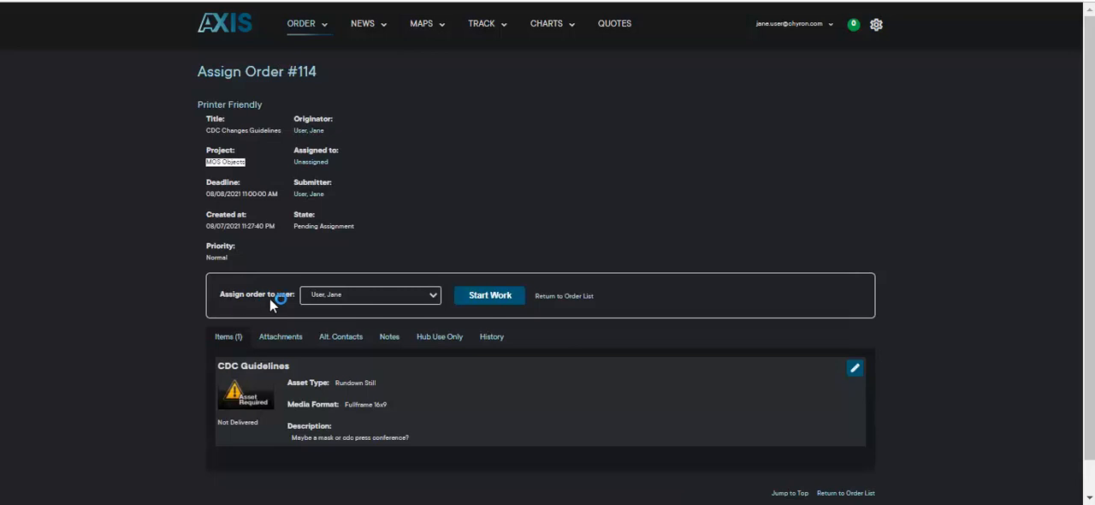
- Assign the approved order to the signed-in user and start work on it
click(434, 297)
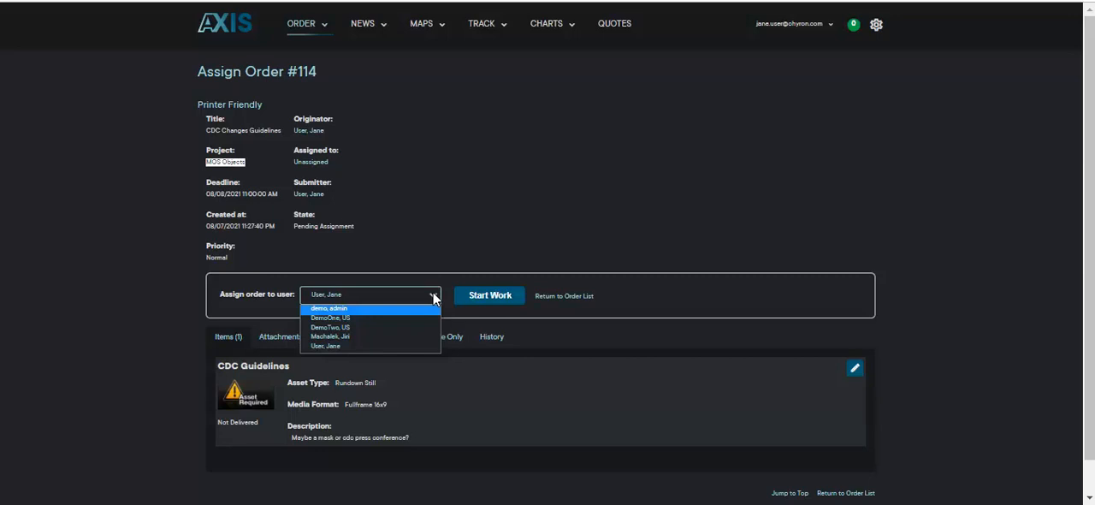
click(342, 345)
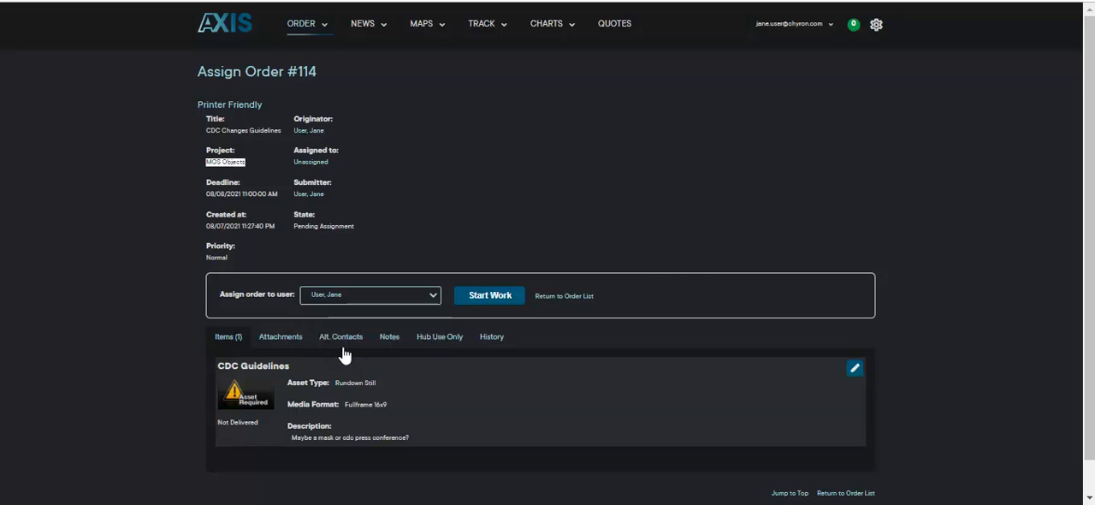
click(492, 296)
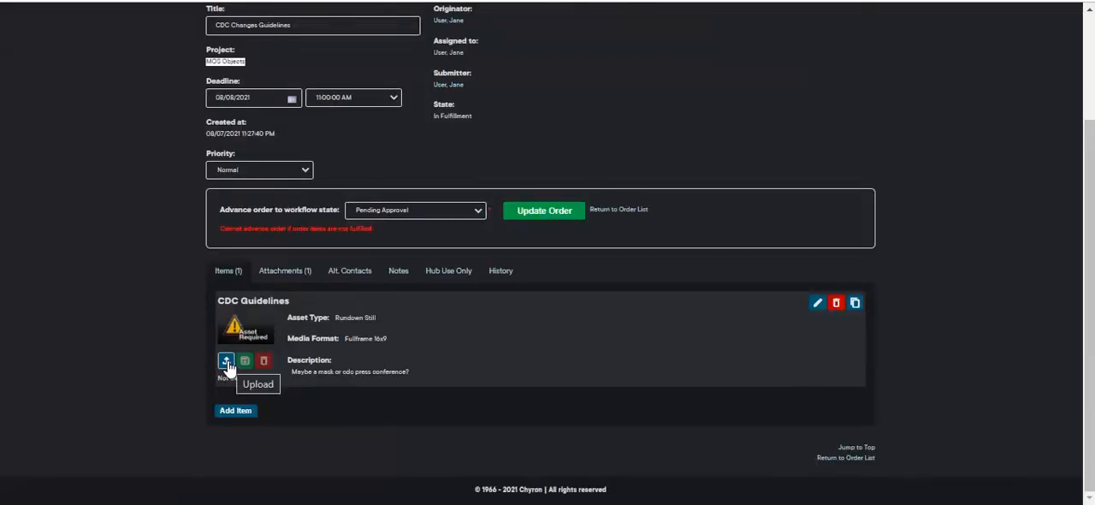
- Upload the CDC Guidelines image from the Documents Images folder as the asset for the order's CDC Guidelines item
click(227, 363)
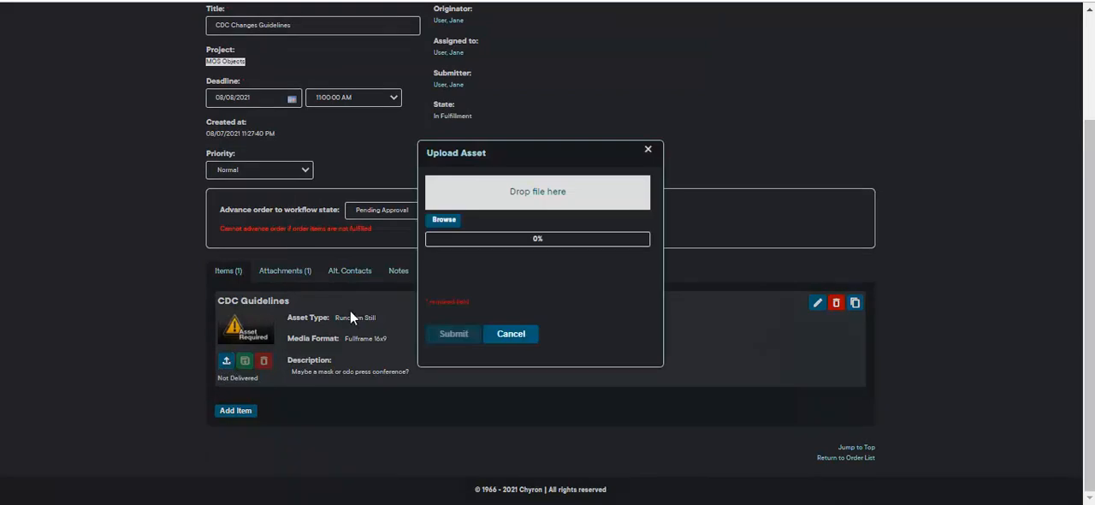
click(445, 221)
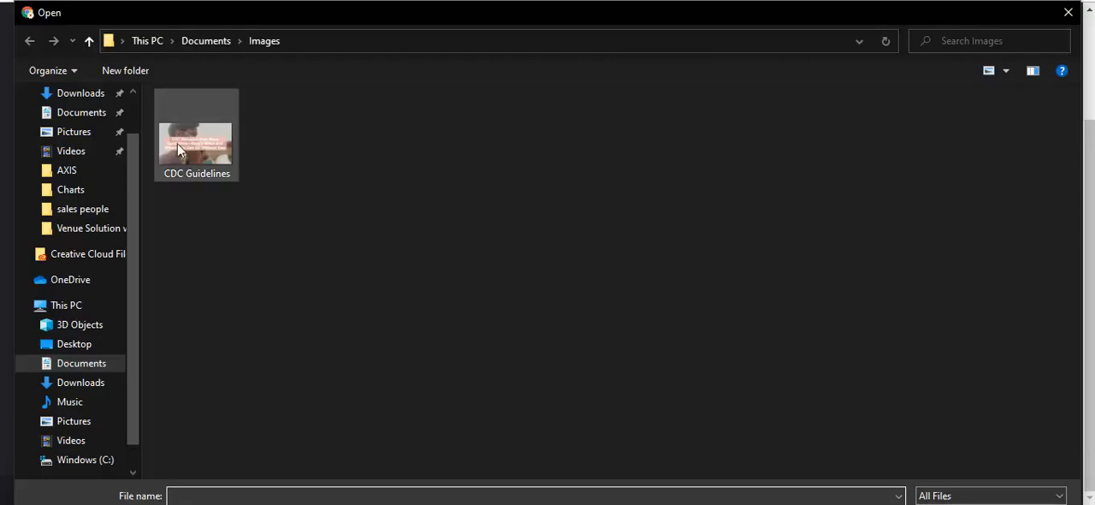
click(168, 138)
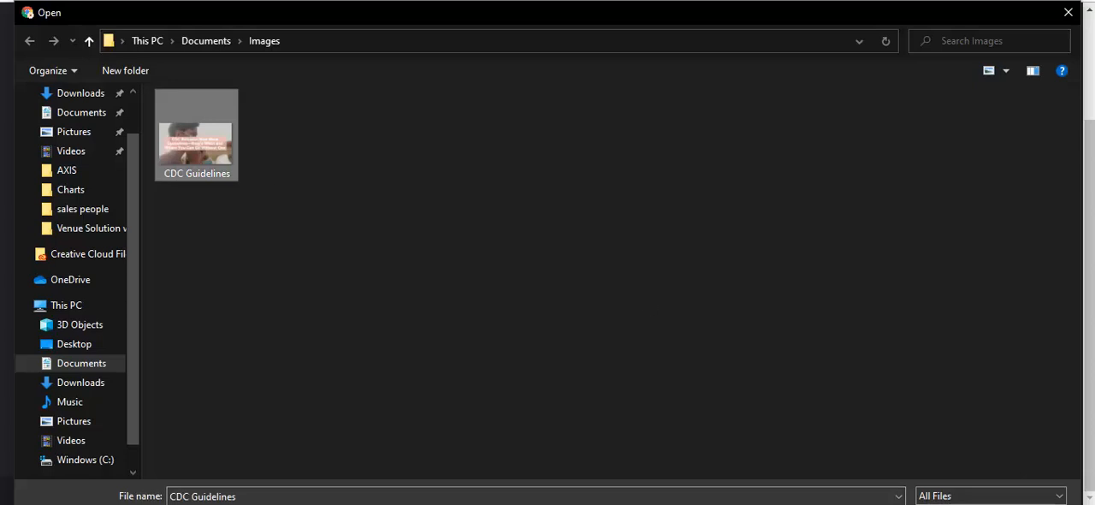
key(Return)
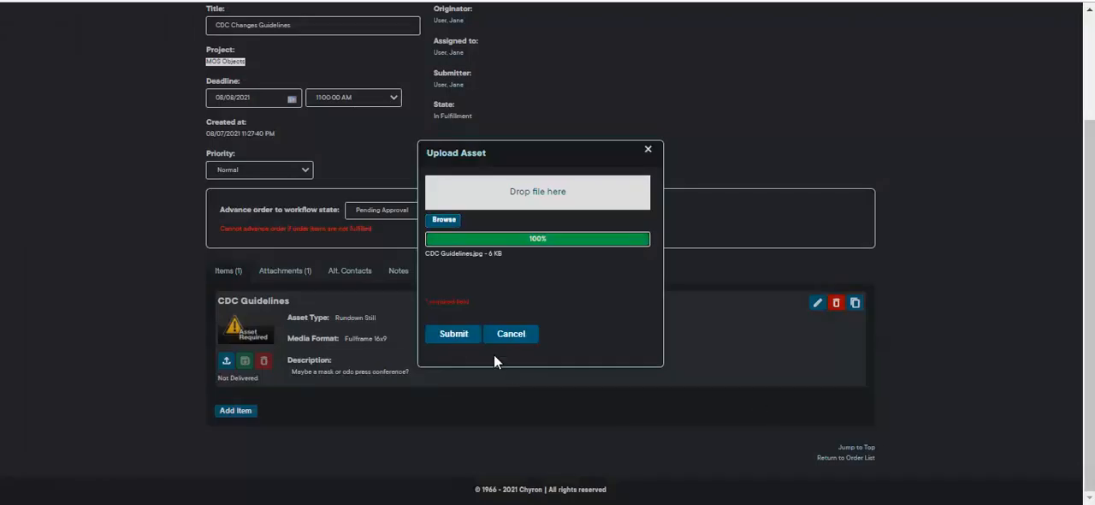
click(463, 337)
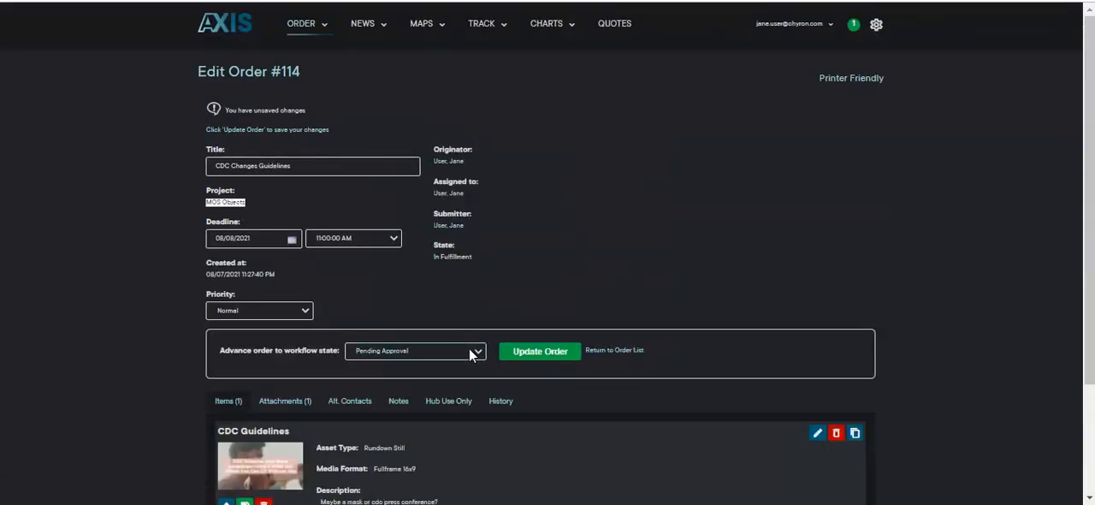
- Update the CDC Changes Guidelines order with the workflow state Pending Approval and approve the fulfilled order
click(528, 352)
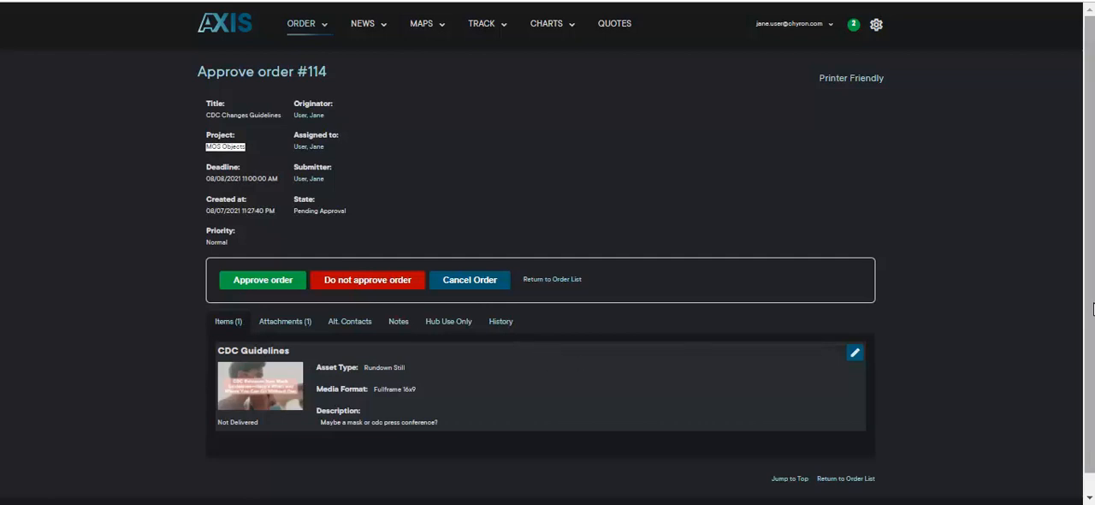
drag(1089, 301, 1087, 218)
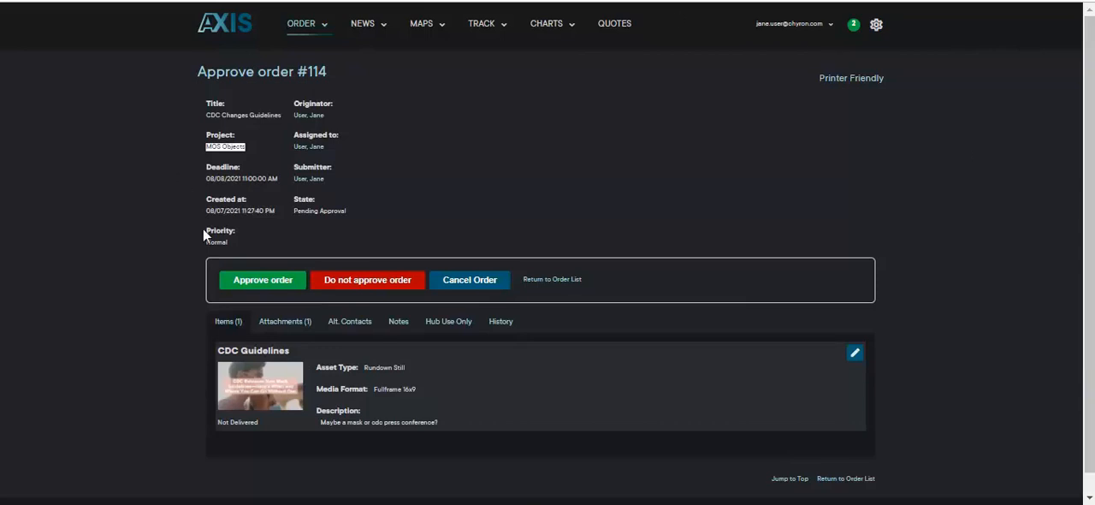
click(265, 282)
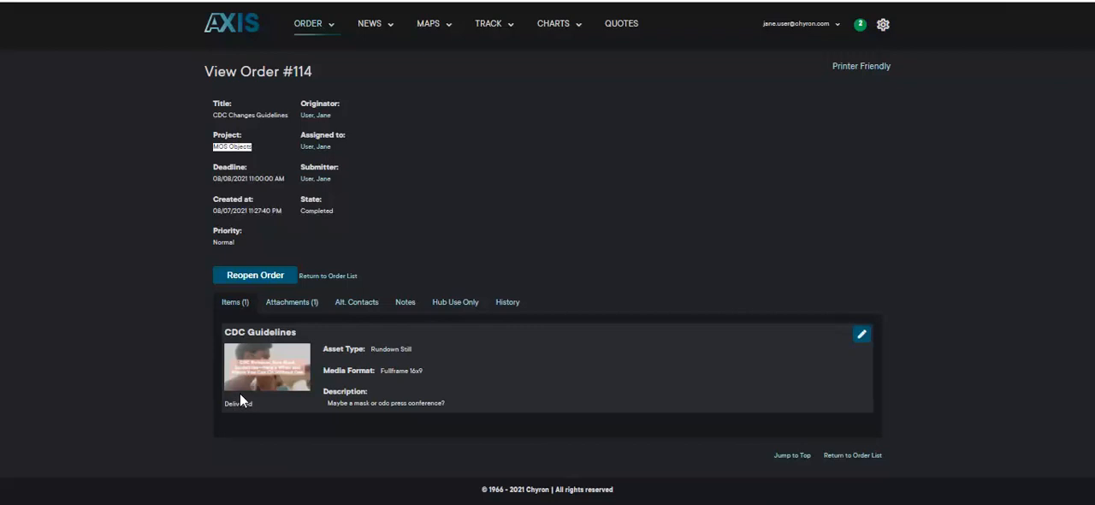
- Open the order reports home page to view the available reports and data reports
click(330, 28)
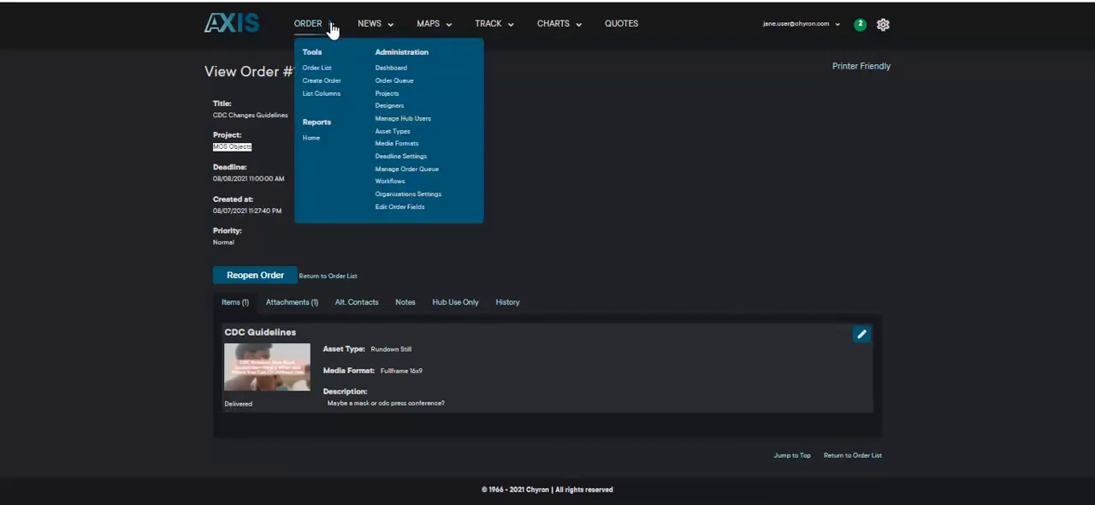
click(311, 139)
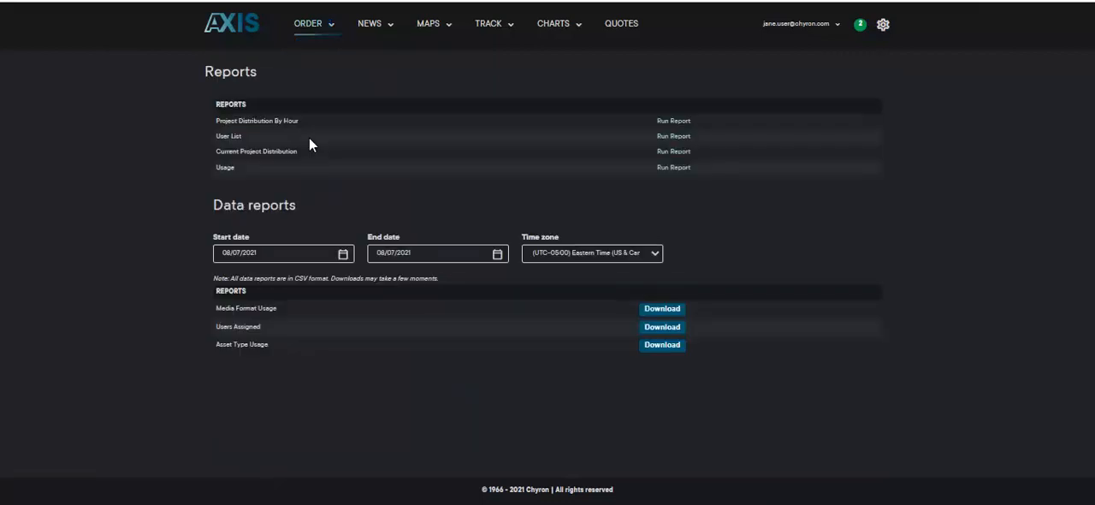